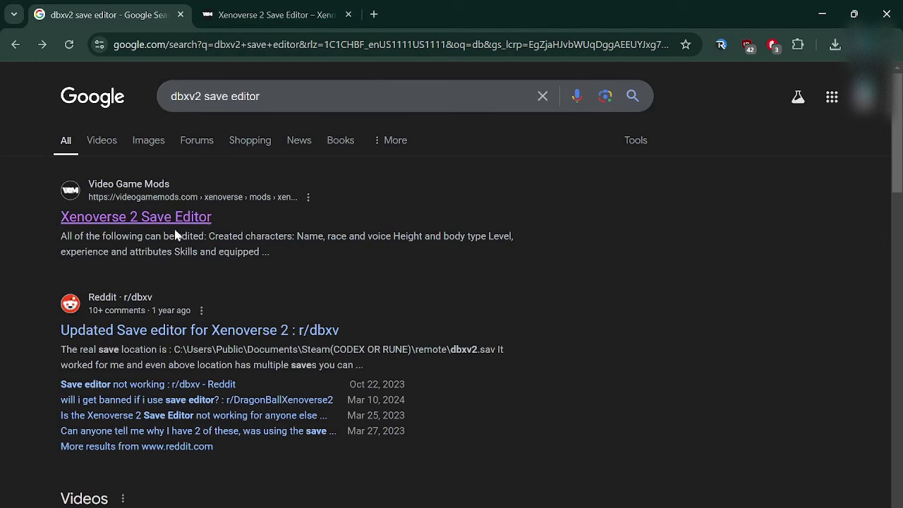
- Bring up the Xenoverse 2 Save Editor mod page showing version 3.2.0 and file size
left_click(263, 14)
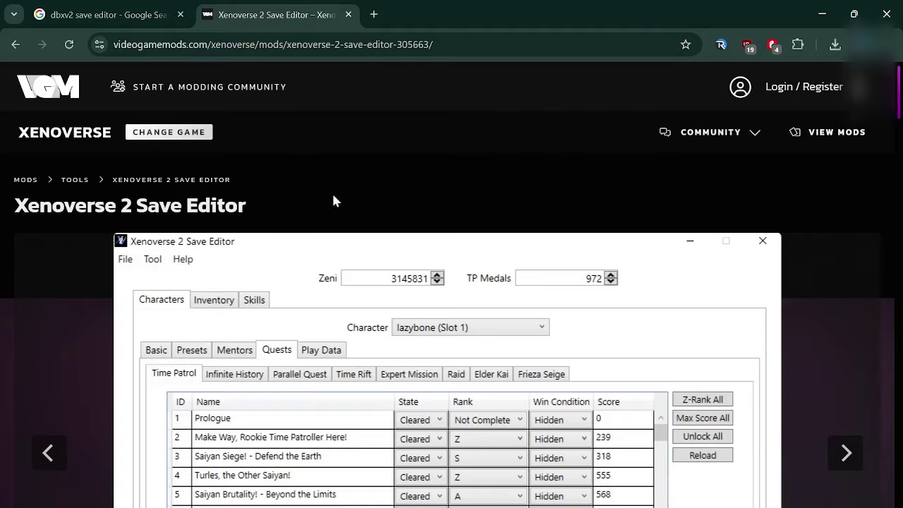
scroll(334, 200, "down", 20)
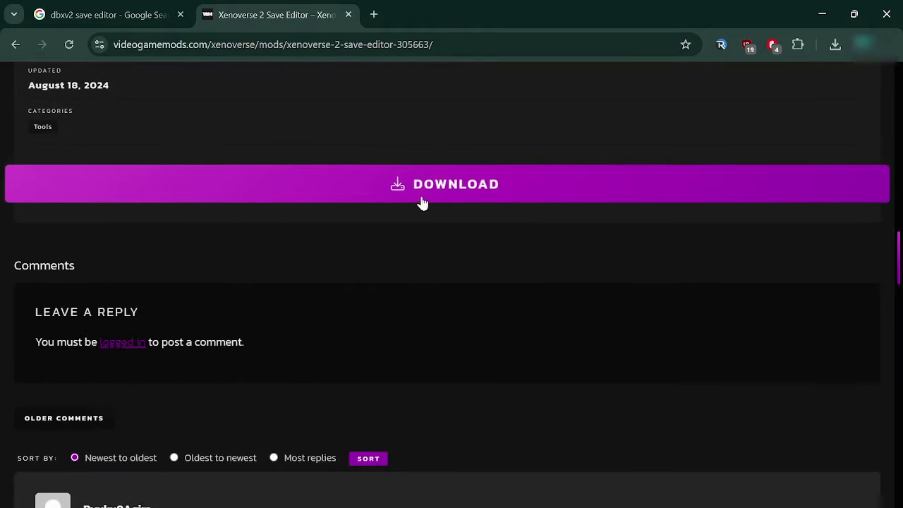
scroll(422, 203, "up", 15)
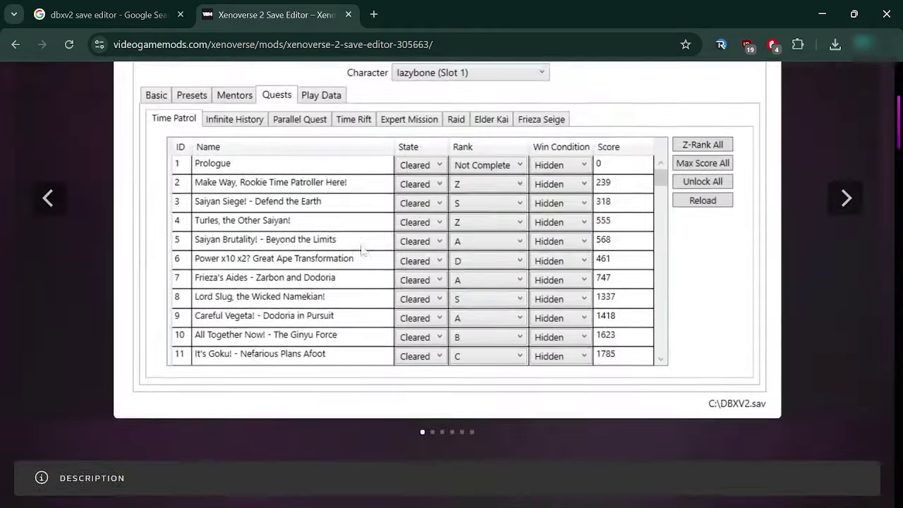
scroll(362, 249, "down", 10)
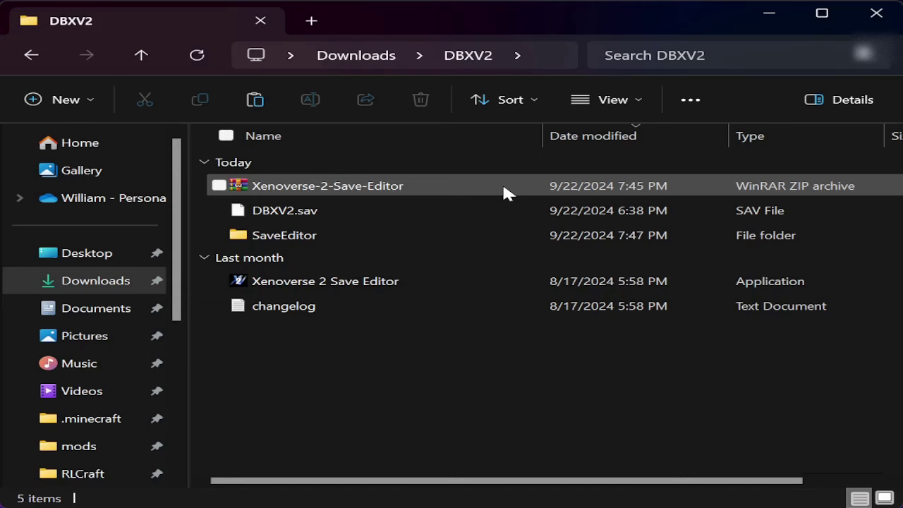
- Select the Xenoverse-2-Save-Editor zip in Downloads\DBXV2, then clear the selection
left_click(502, 186)
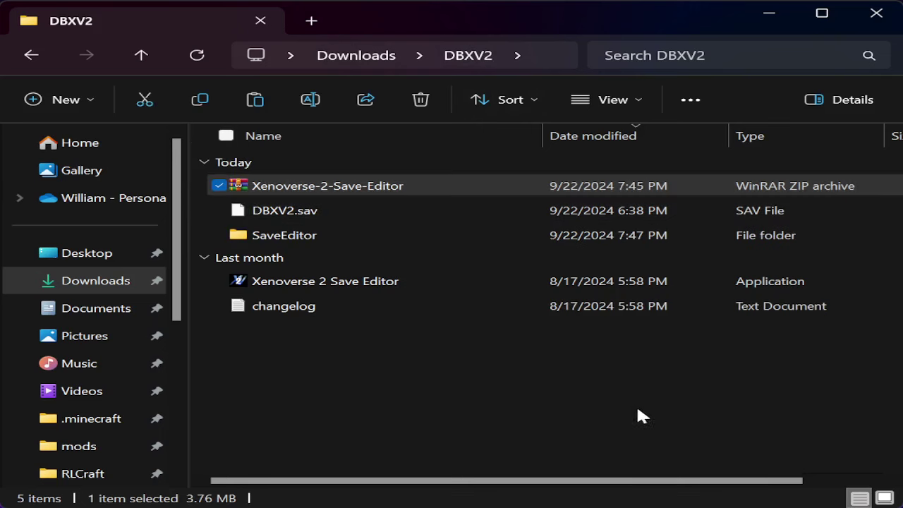
left_click(367, 347)
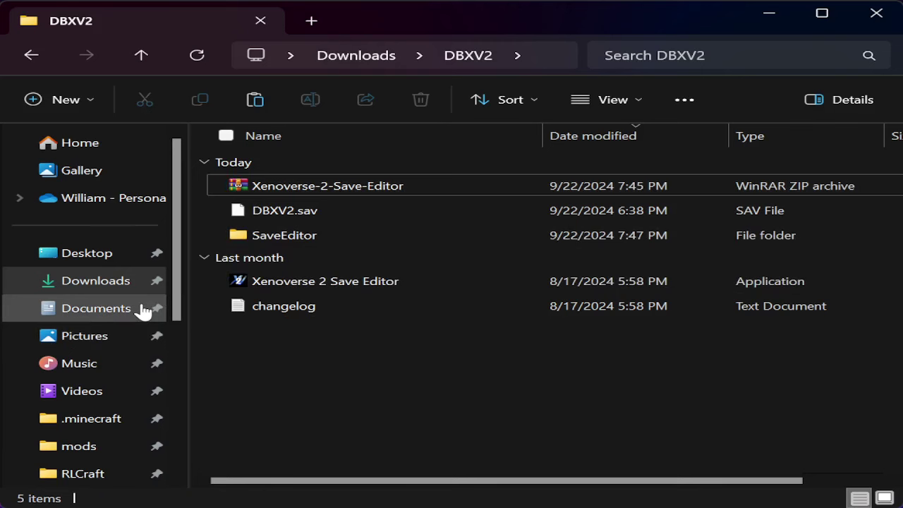
- Browse the C: drive to Program Files (x86)\Steam
scroll(77, 367, "down", 4)
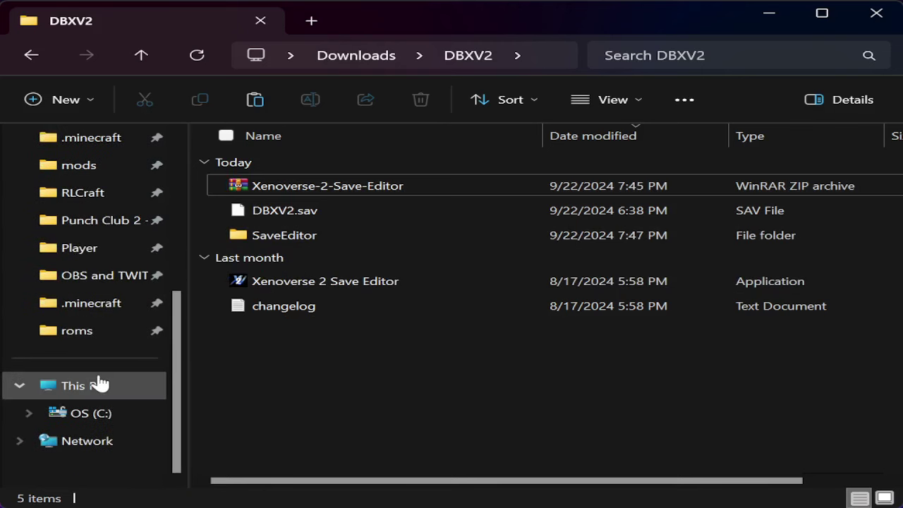
left_click(109, 416)
left_click(299, 262)
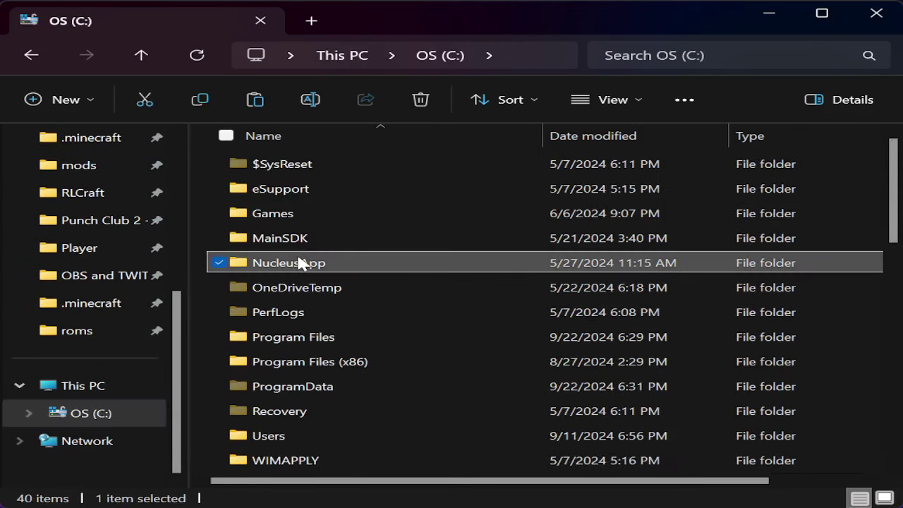
key("Down")
key("Down")
key("Down")
double_click(418, 360)
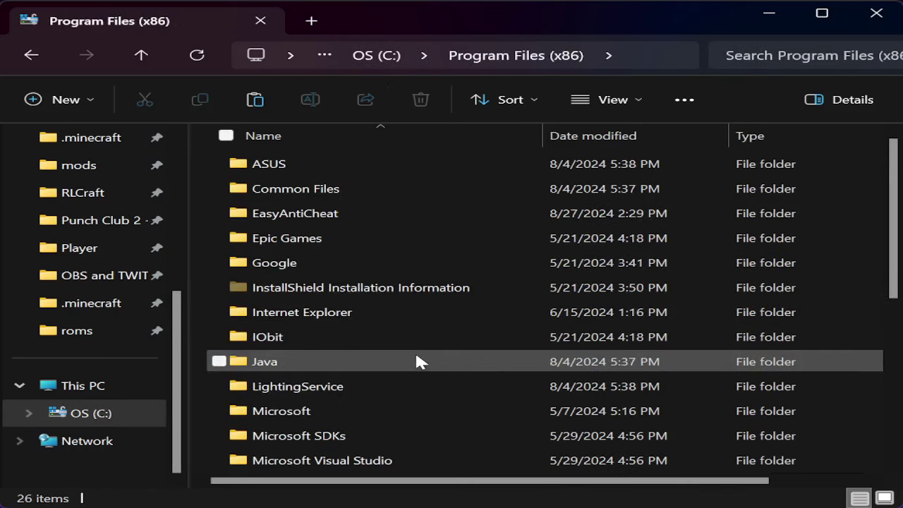
left_click(417, 294)
type("steam")
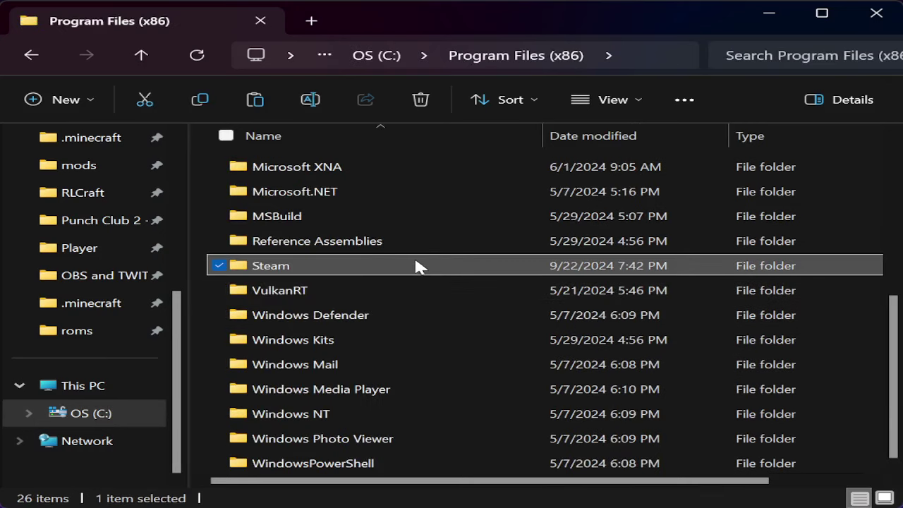
double_click(416, 264)
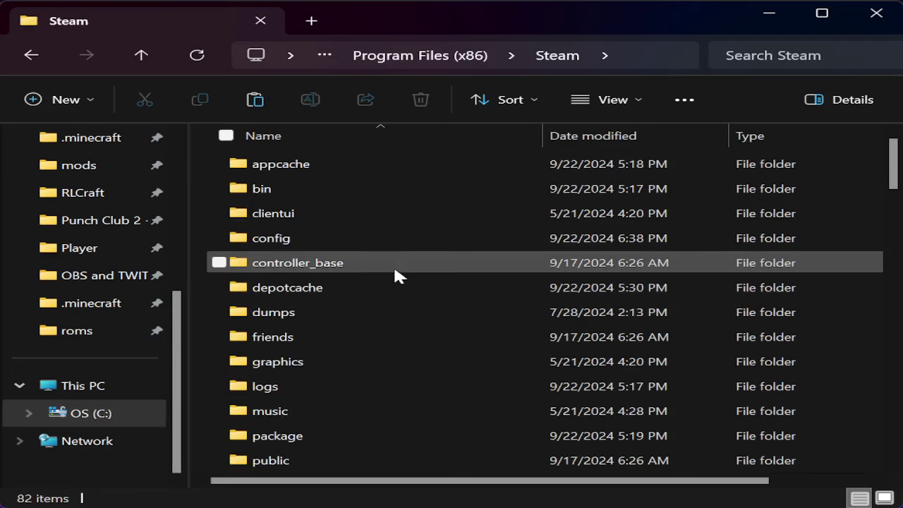
- Go to userdata, account folder, 323470\remote\DBXV21, select DBXV2.sav, and return to Downloads
type("u")
double_click(395, 151)
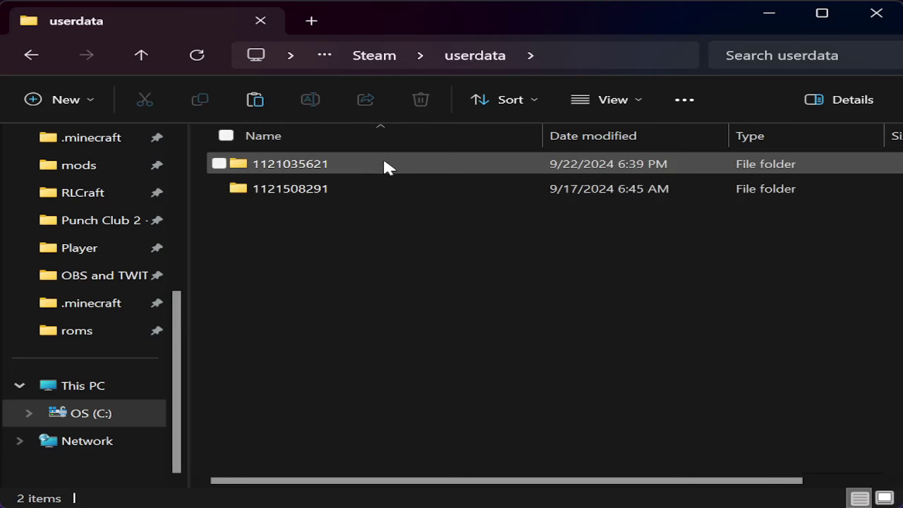
double_click(385, 164)
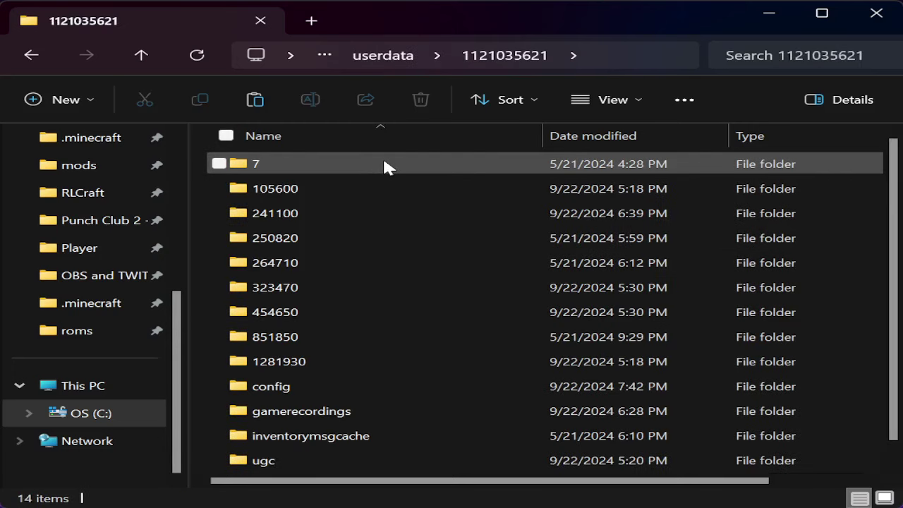
left_click(407, 286)
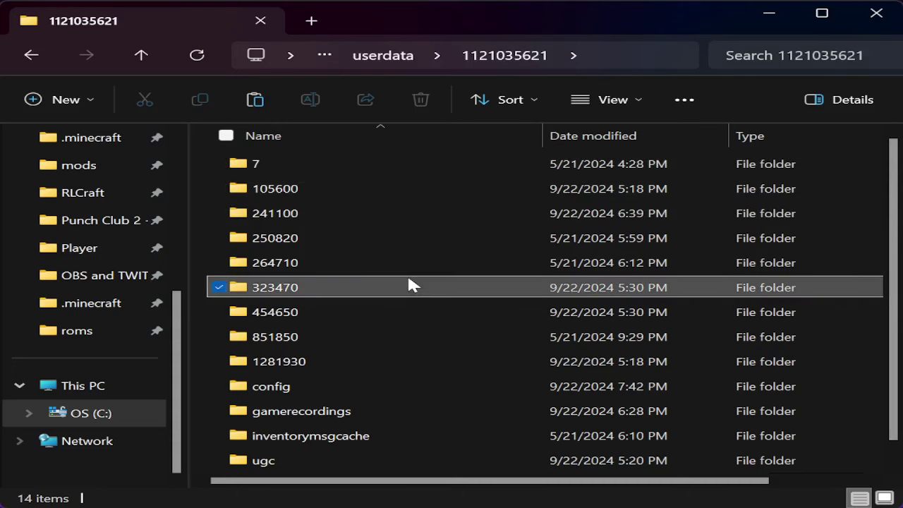
double_click(489, 287)
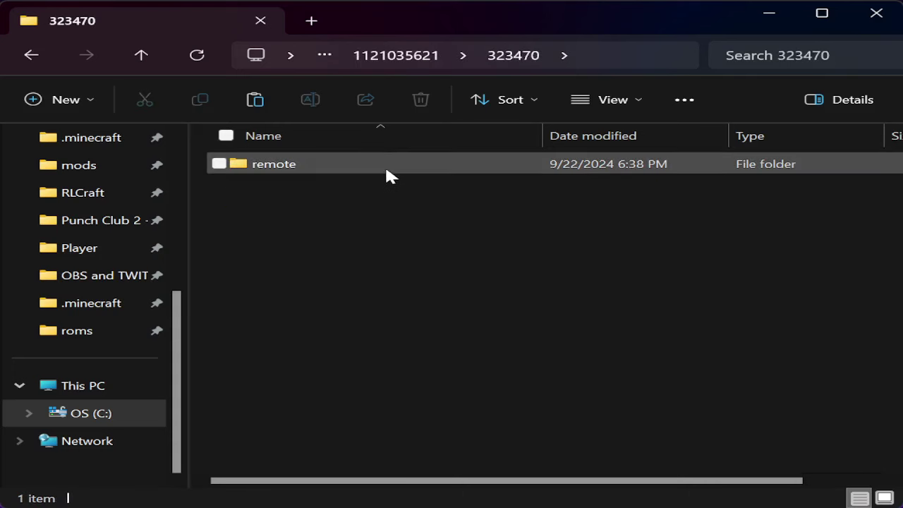
double_click(386, 169)
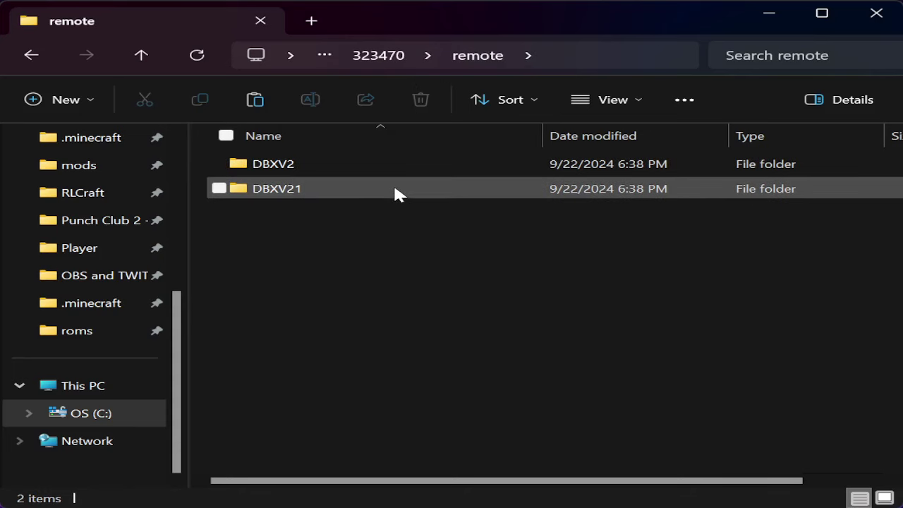
double_click(395, 194)
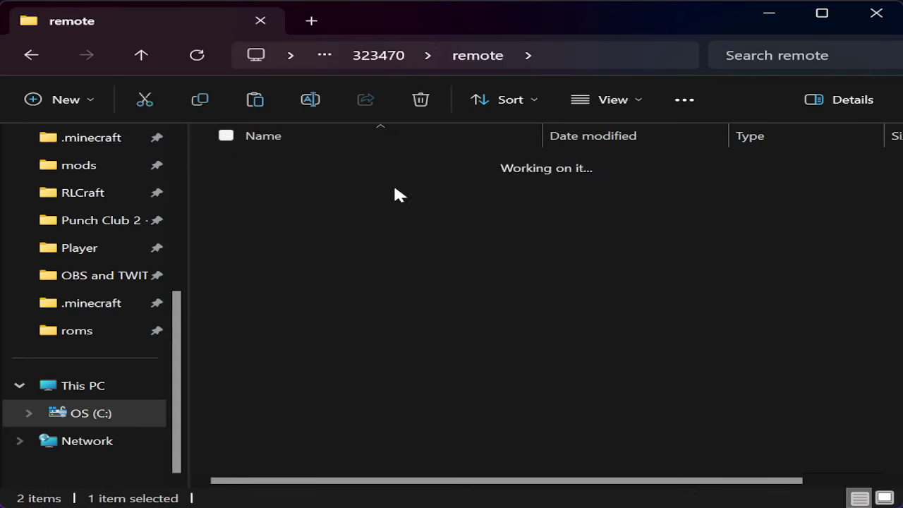
left_click(400, 165)
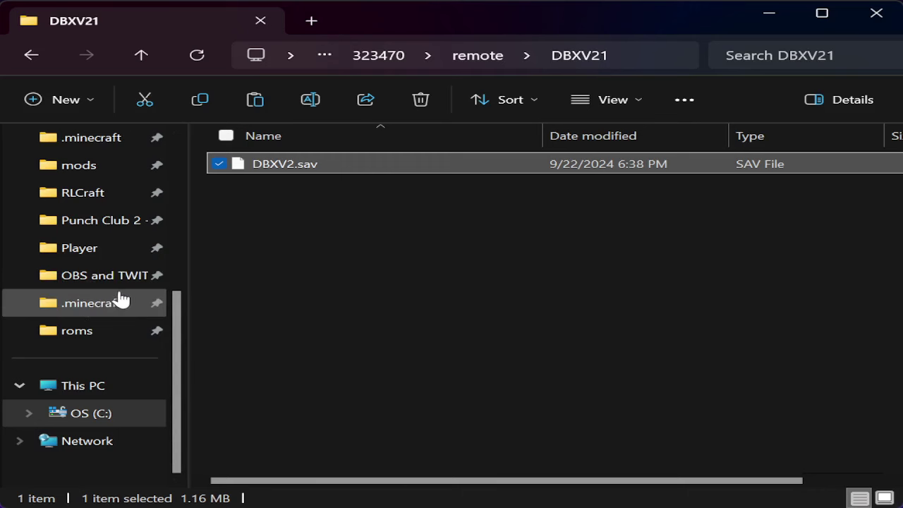
key("alt+Tab")
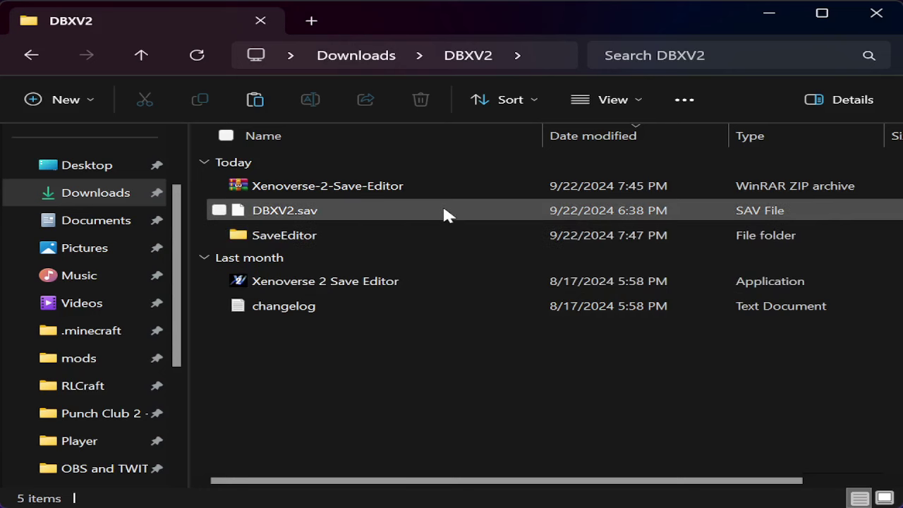
- Launch the Xenoverse 2 Save Editor application from Downloads\DBXV2
left_click(458, 280)
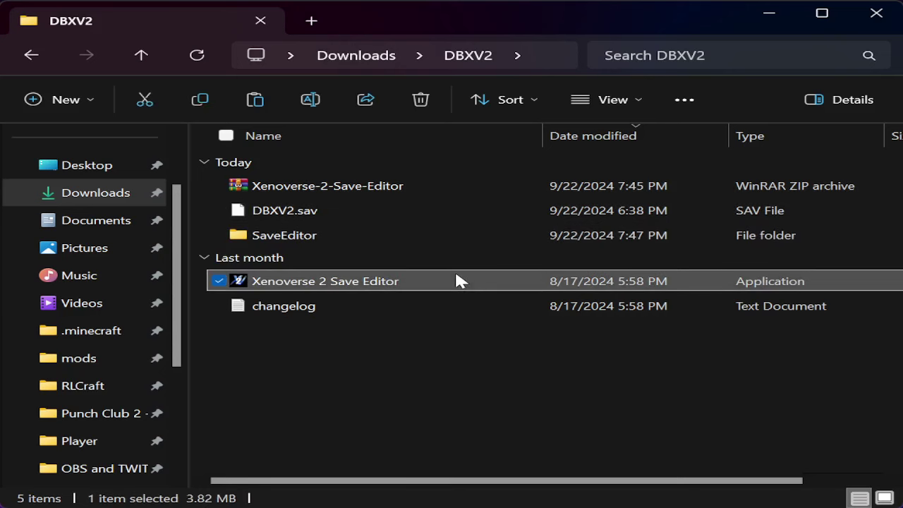
double_click(458, 280)
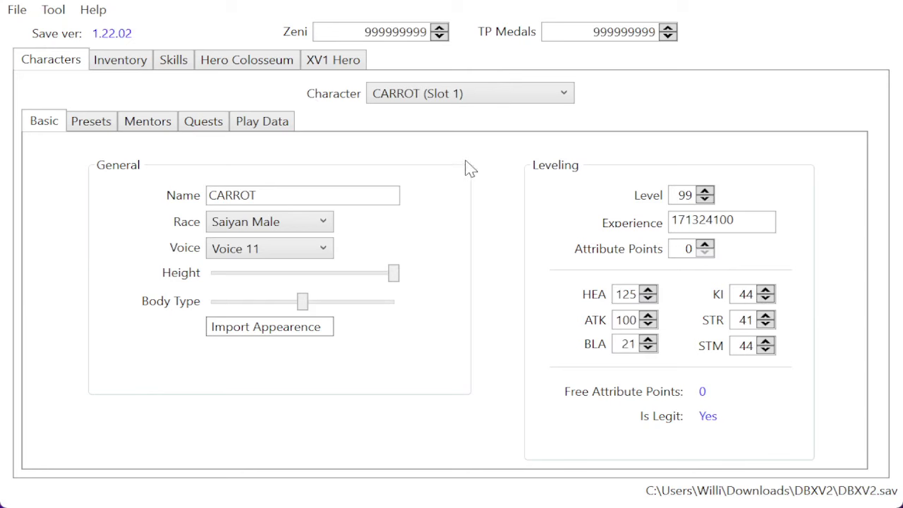
- Switch to the TEST character in slot 3 and set its level to 99
key("Down")
key("Down")
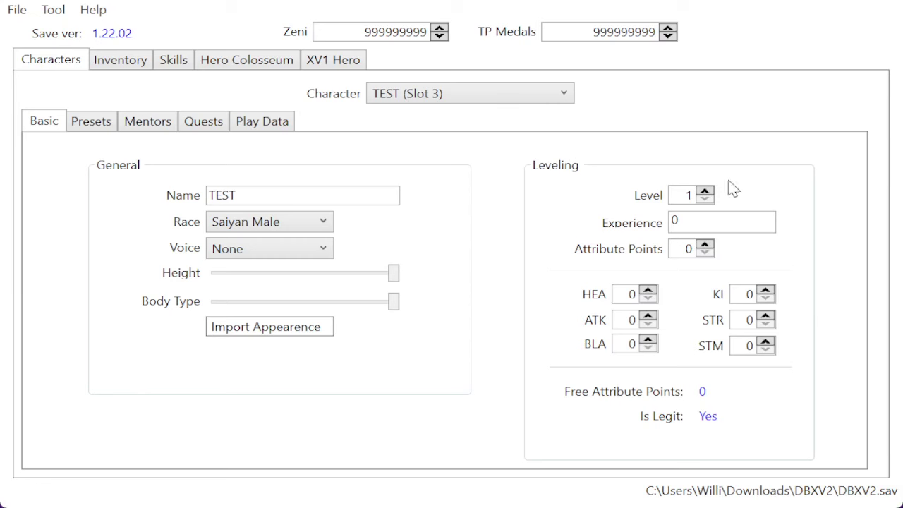
left_click(705, 191)
left_click(683, 194)
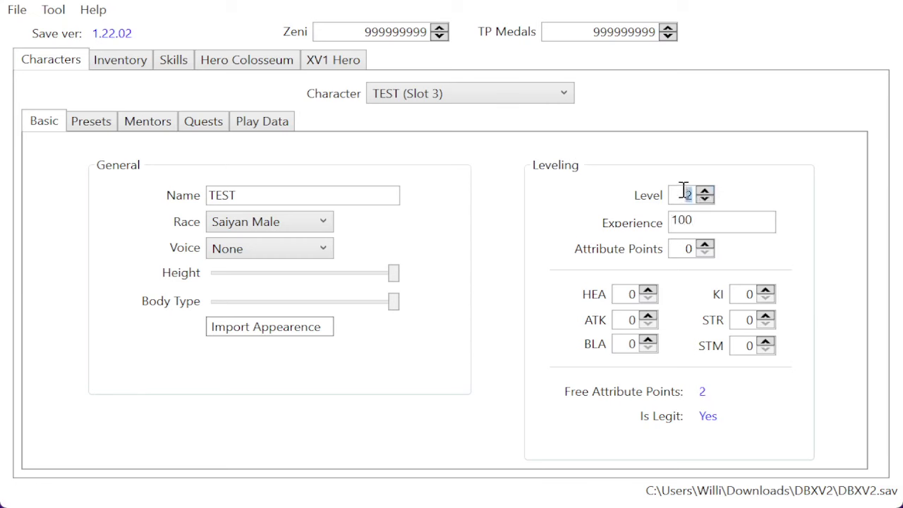
type("999")
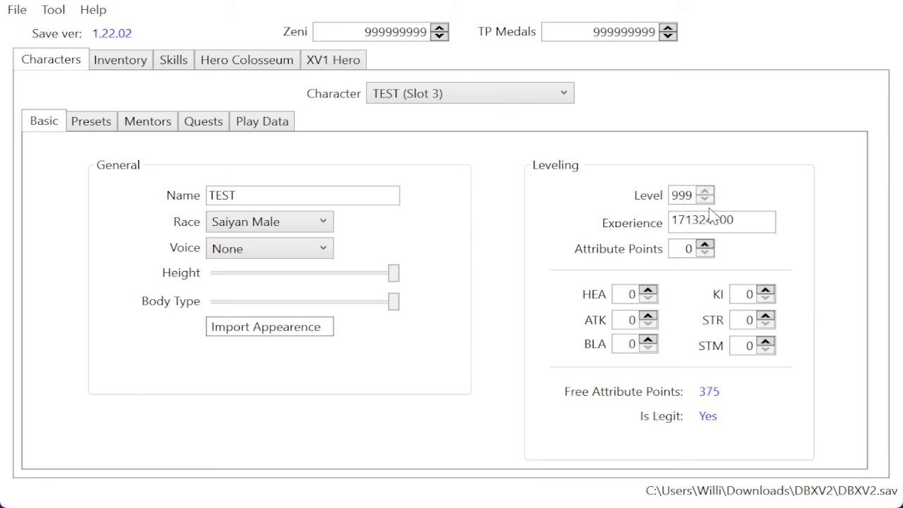
key("BackSpace")
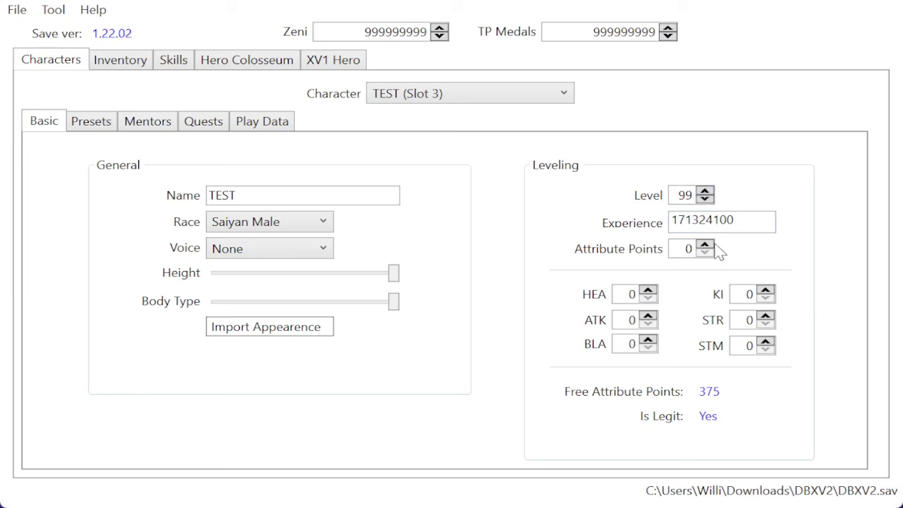
- Set attribute points and KI to 99, then view the skill presets
left_click(705, 245)
left_click(704, 245)
left_click(705, 245)
type("999")
double_click(751, 295)
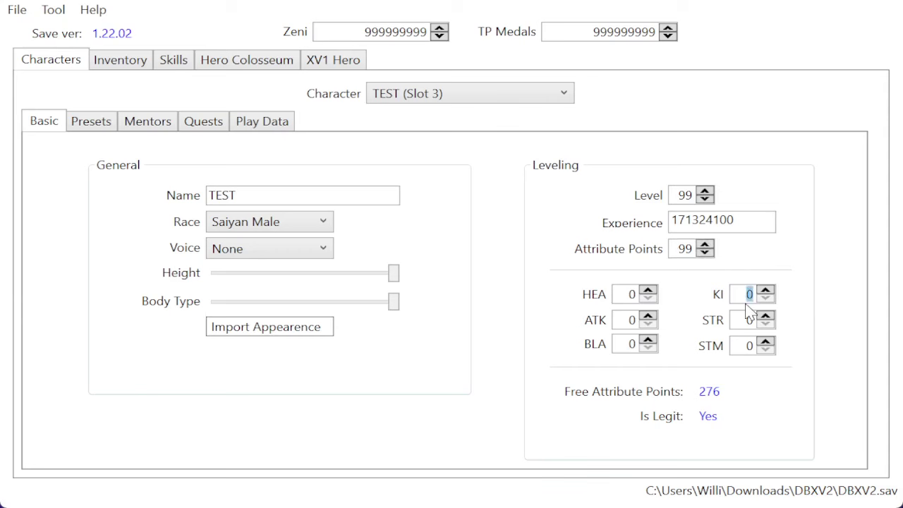
type("122")
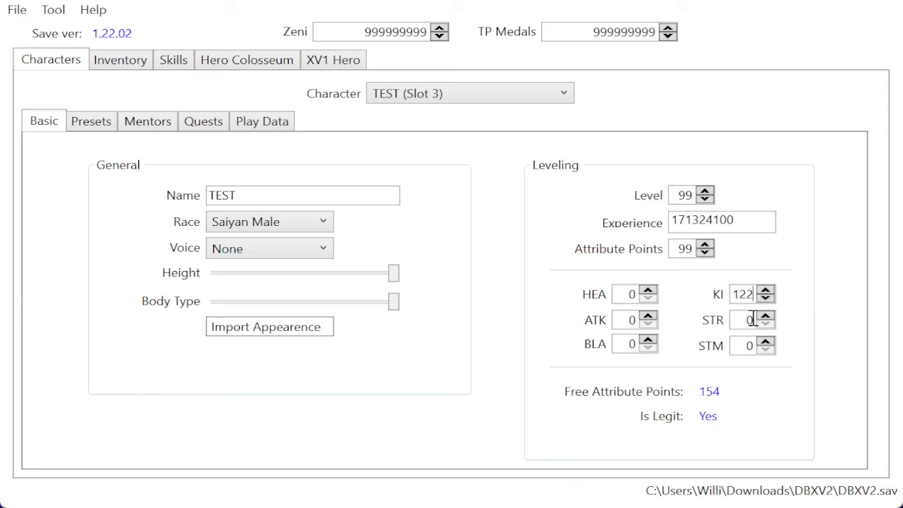
double_click(744, 299)
type("99")
left_click(105, 122)
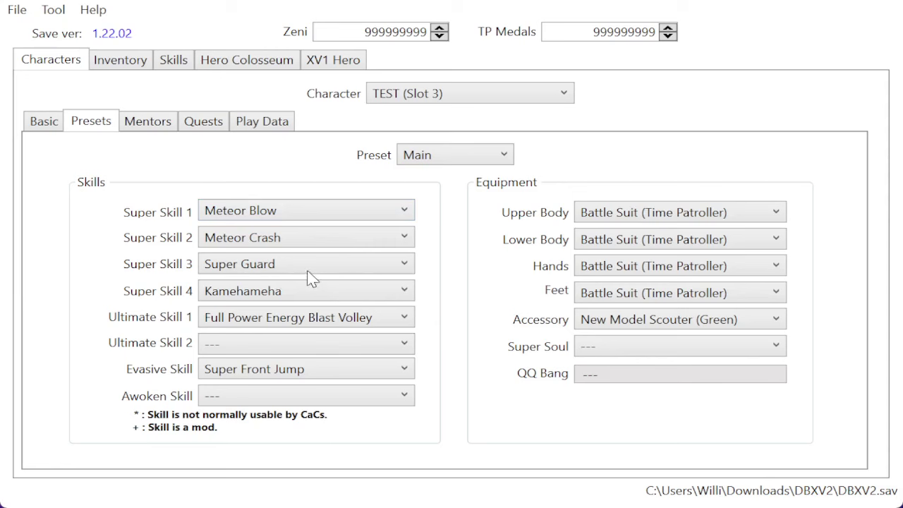
- Change the Main preset's Super Skill 1 from Meteor Blow to Kamehameha, then view Mentors
key("Up")
key("Up")
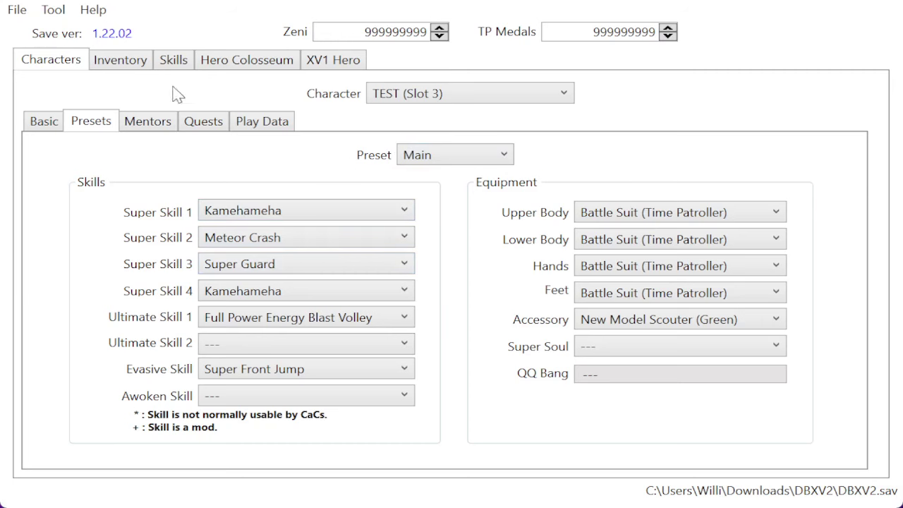
left_click(167, 124)
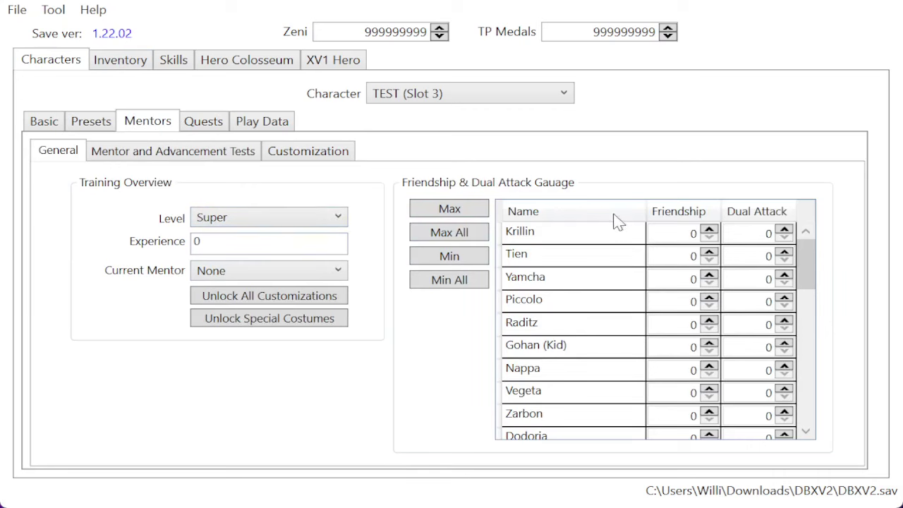
- Mark all Time Patrol quests Cleared with Z rank and score 999999
scroll(530, 213, "down", 7)
scroll(584, 223, "down", 3)
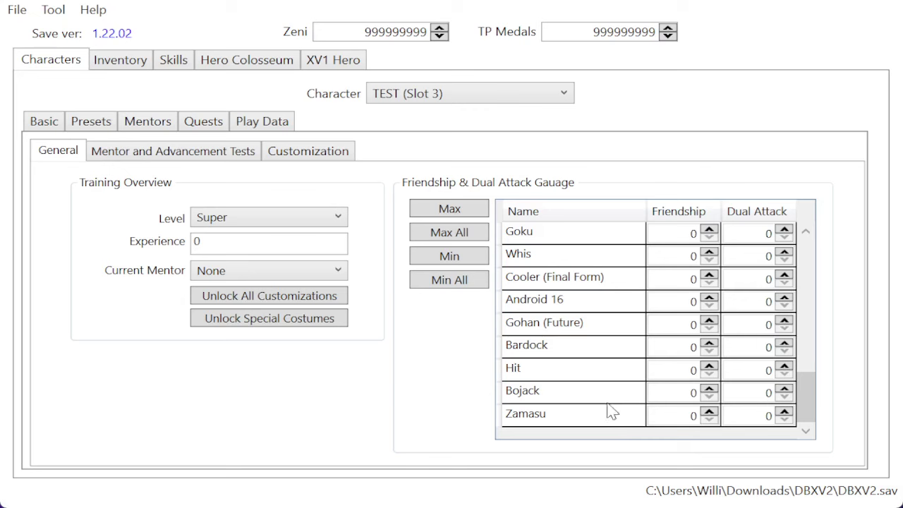
key("ctrl+Tab")
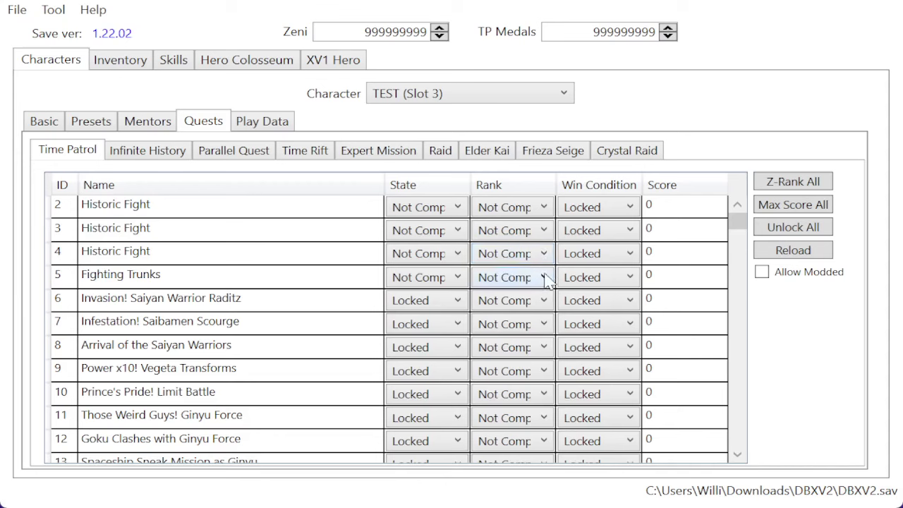
left_click(823, 184)
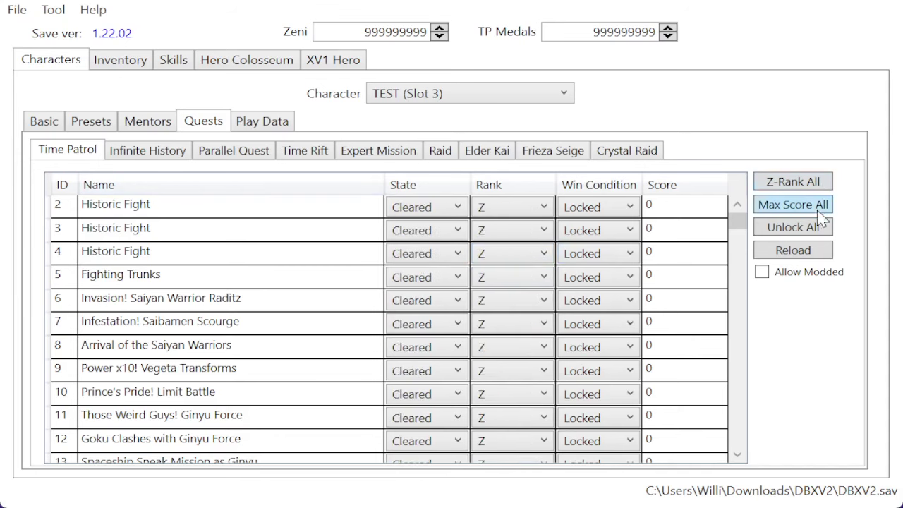
left_click(814, 206)
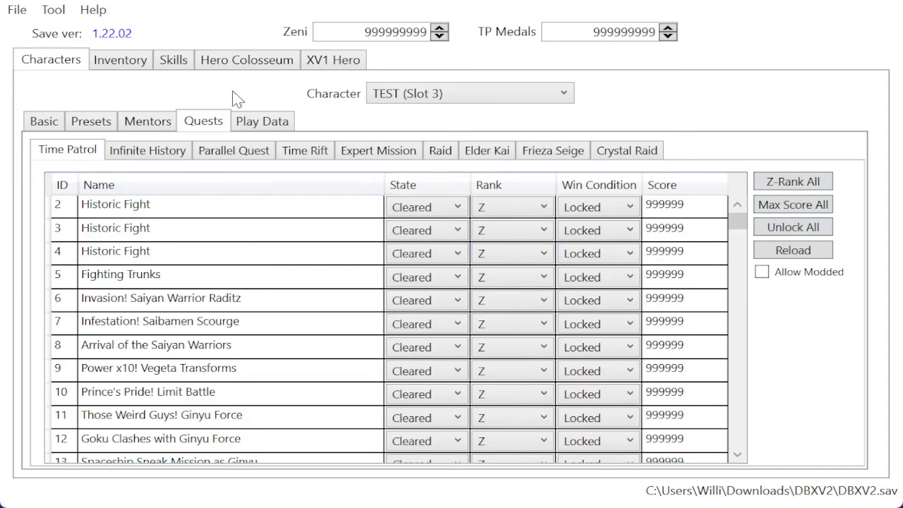
left_click(243, 125)
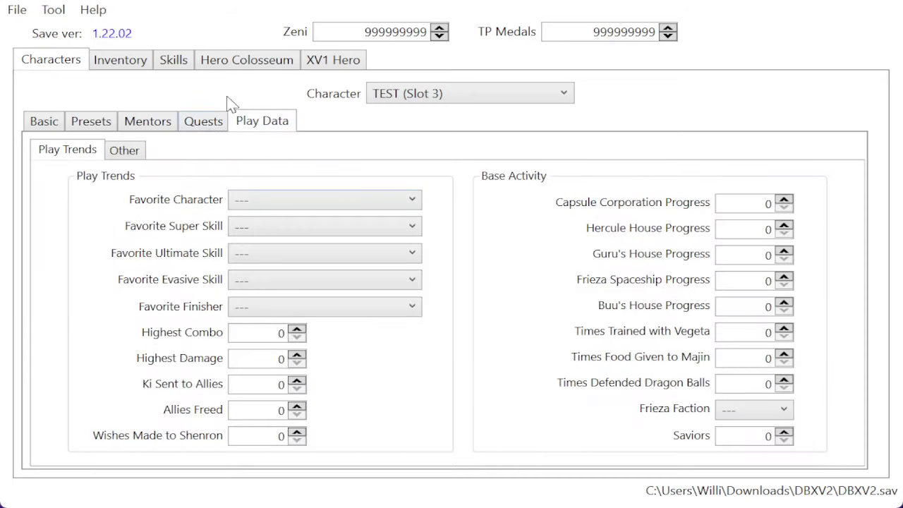
- Add 10 of every Upper Body item, bringing each to quantity 20
left_click(137, 56)
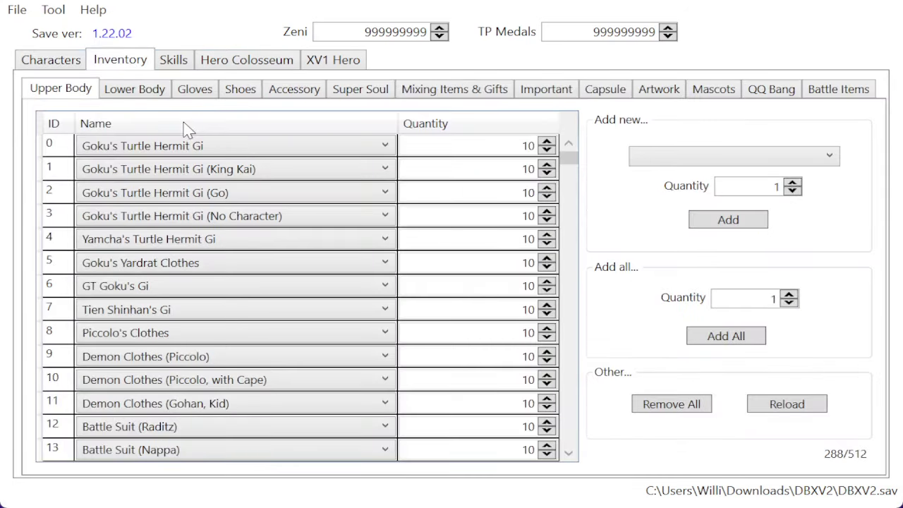
scroll(490, 216, "down", 20)
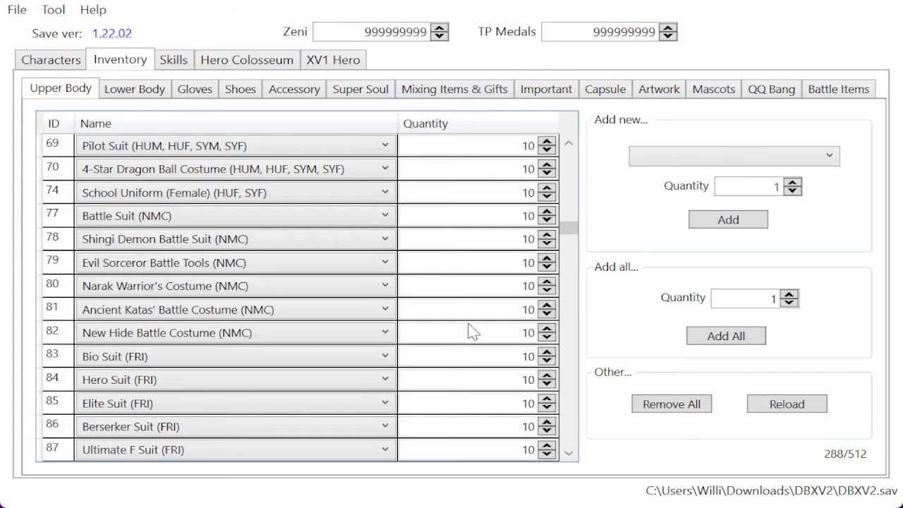
scroll(472, 332, "down", 5)
double_click(774, 299)
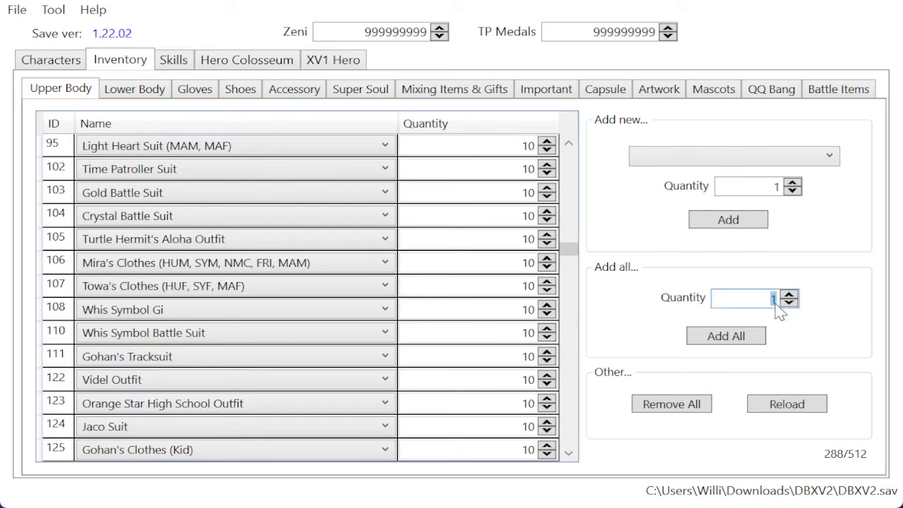
type("10")
left_click(741, 343)
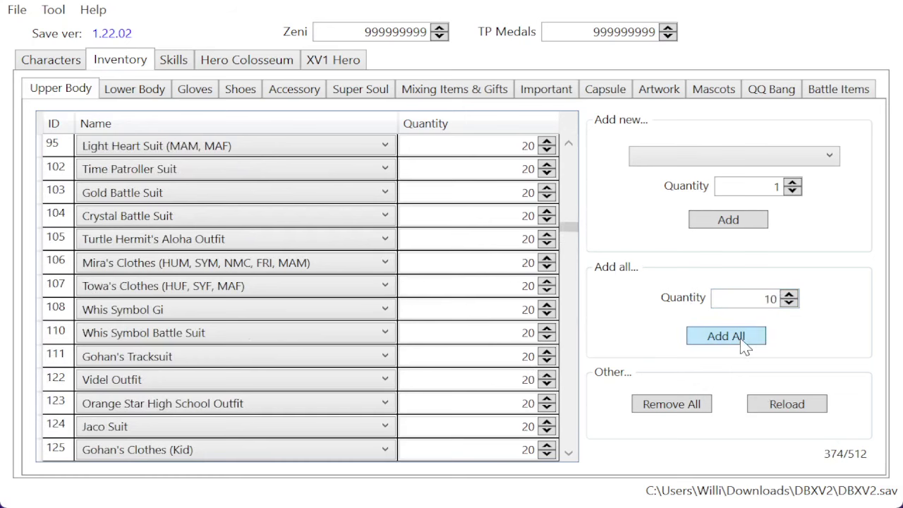
- Add one of every Lower Body item for quantity 11, then view QQ Bang items
left_click(116, 92)
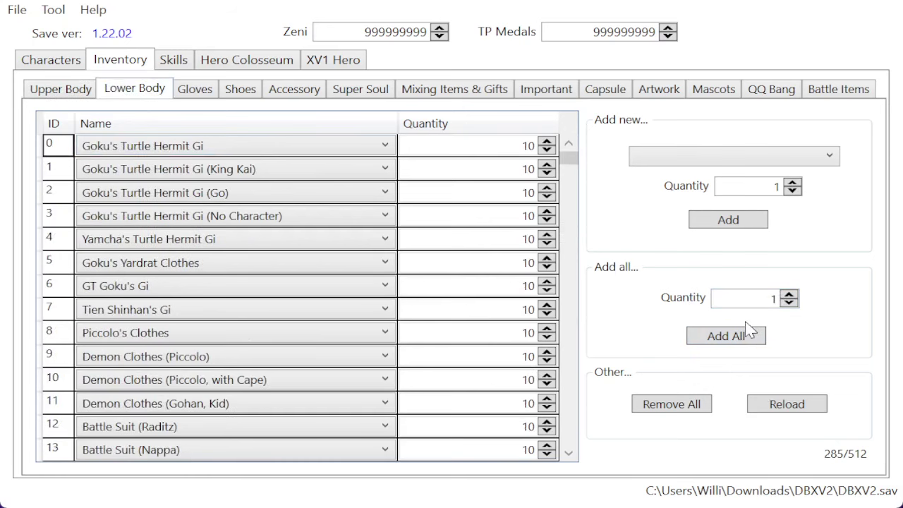
left_click(755, 339)
left_click(362, 92)
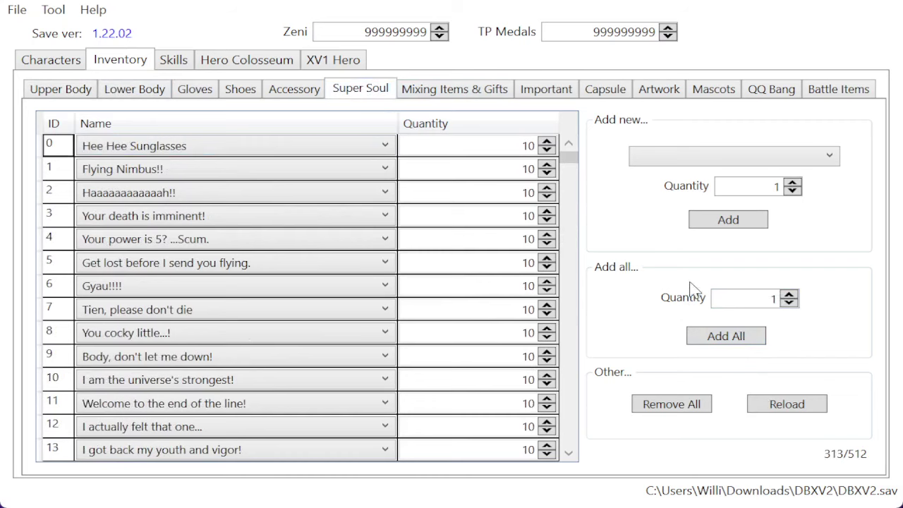
left_click(771, 90)
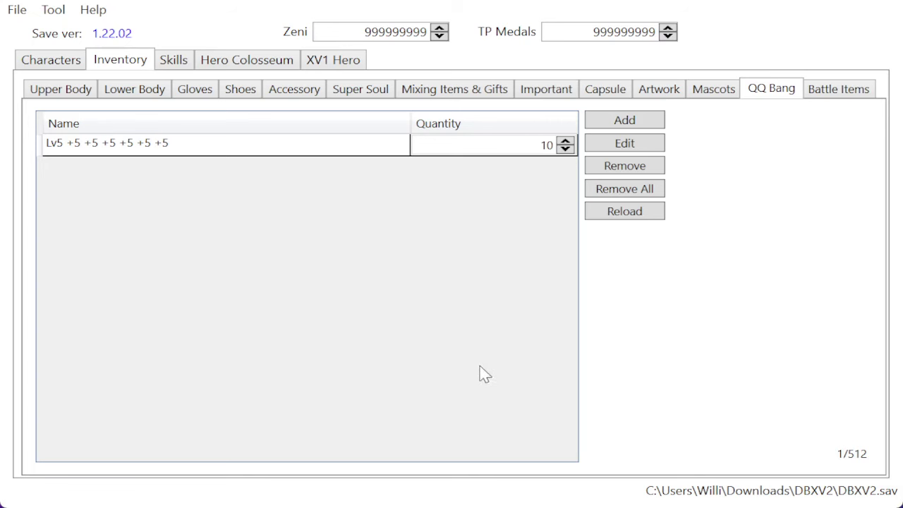
- Raise the Lv5 QQ Bang quantity to 11 and return to the character pages
key("Up")
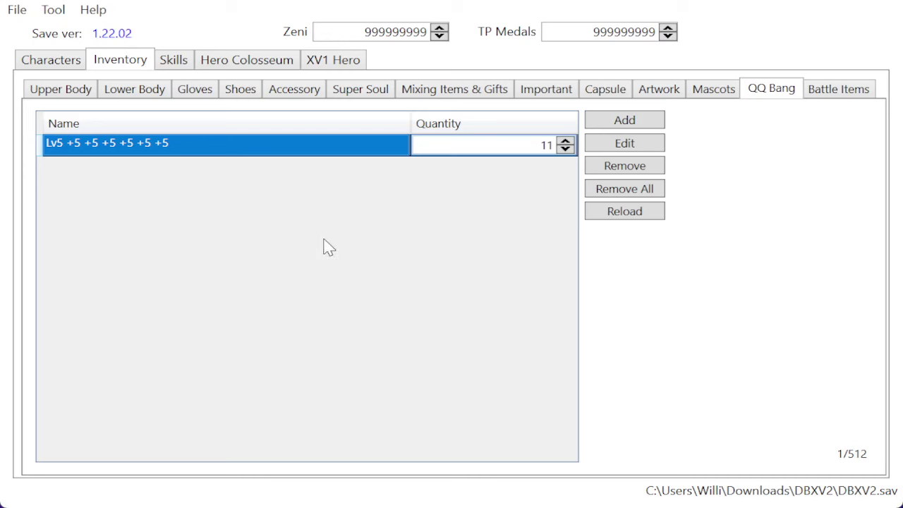
left_click(50, 68)
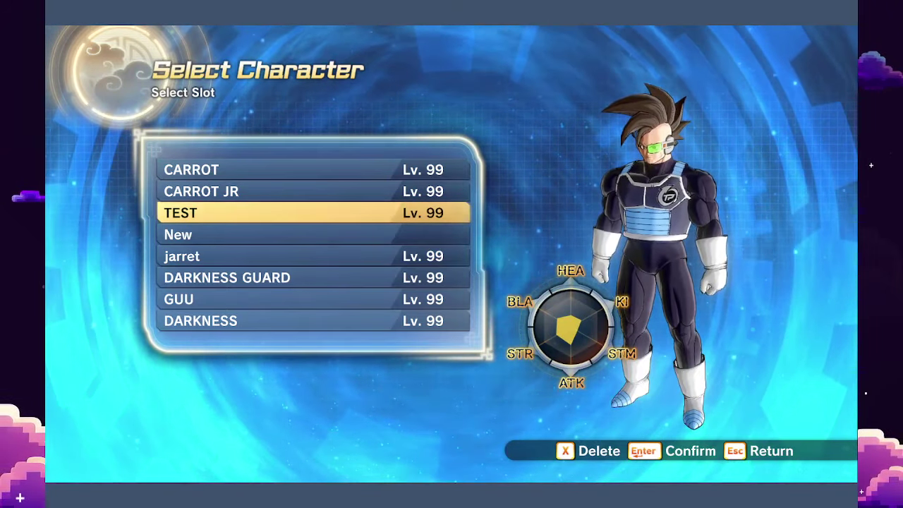
- Load the Lv. 99 TEST character in-game and accept the 177 attribute points notice
key("Return")
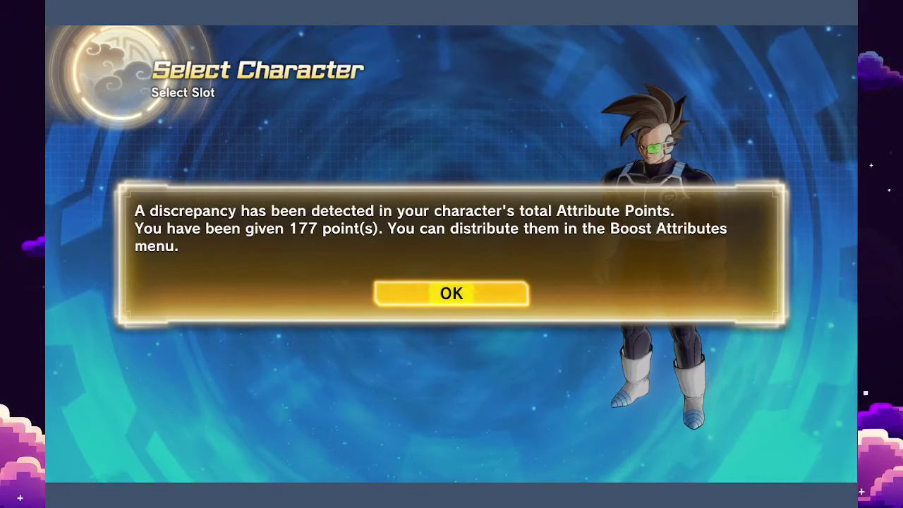
key("Return")
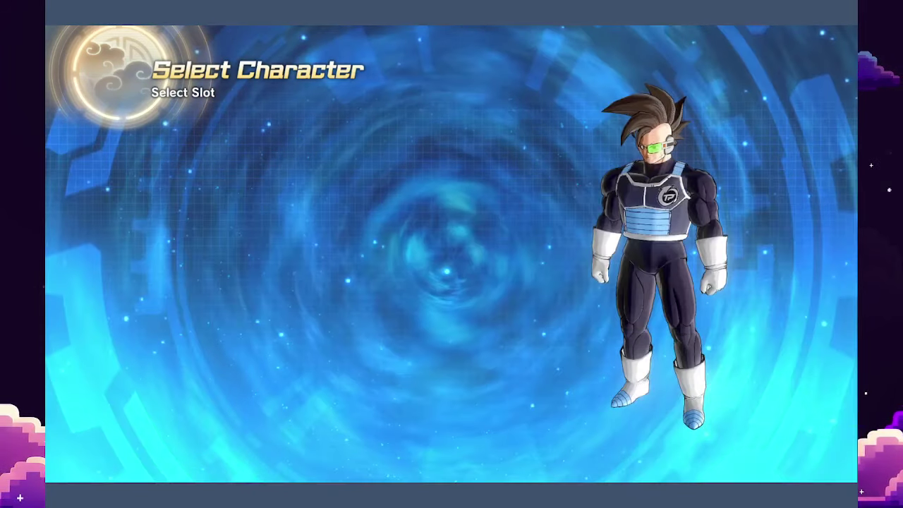